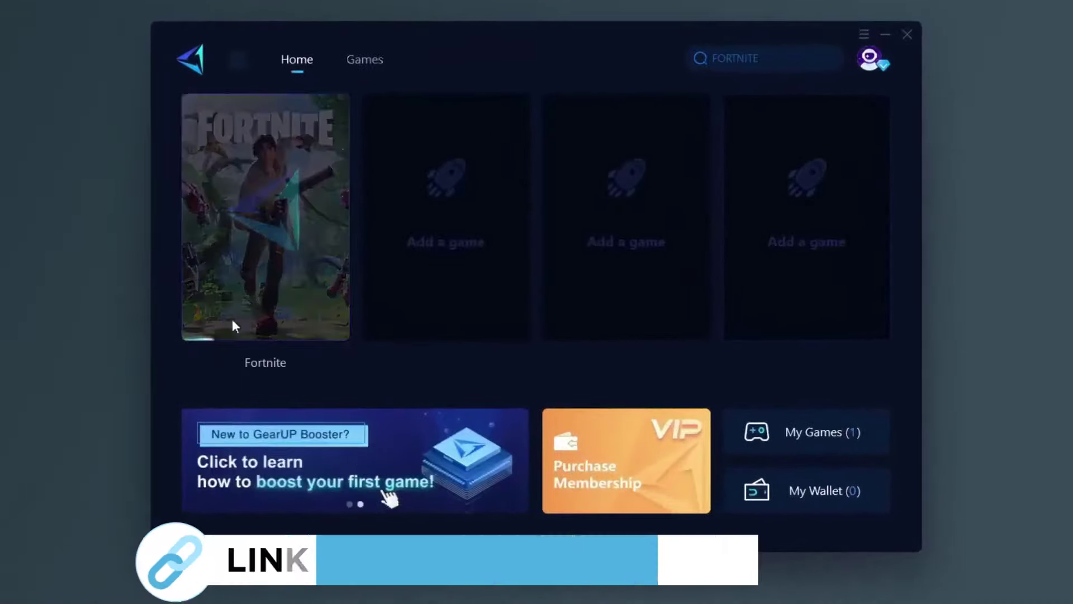
Start boosting Fortnite in GearUP Booster, then go to the GearUP Booster download website
{"action": "left_click", "coordinate": [258, 368]}
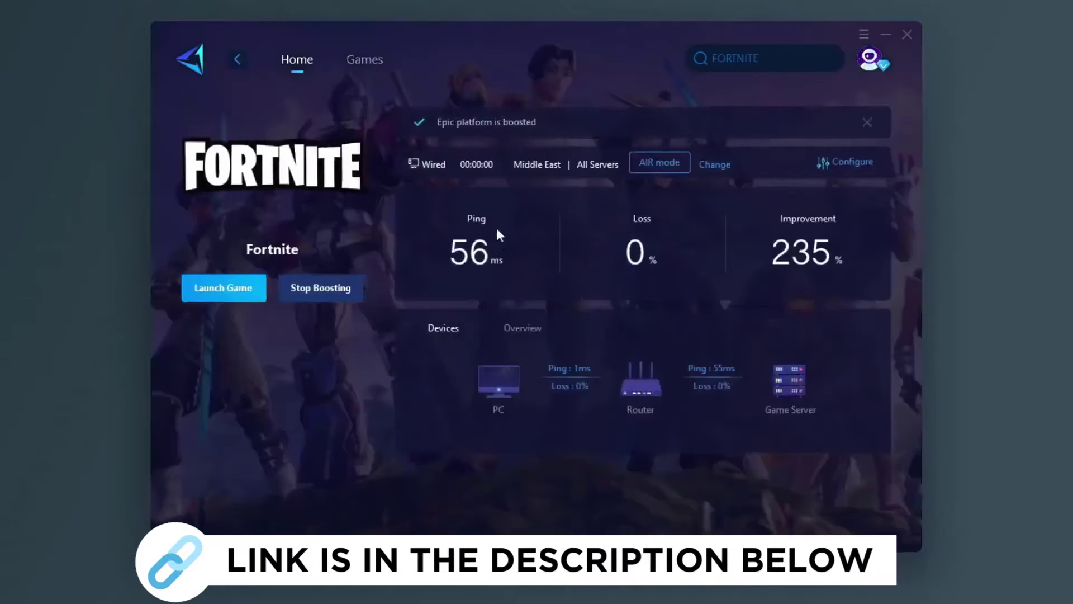
{"action": "left_click", "coordinate": [364, 59]}
{"action": "scroll", "coordinate": [586, 167], "scroll_direction": "down", "scroll_amount": 2}
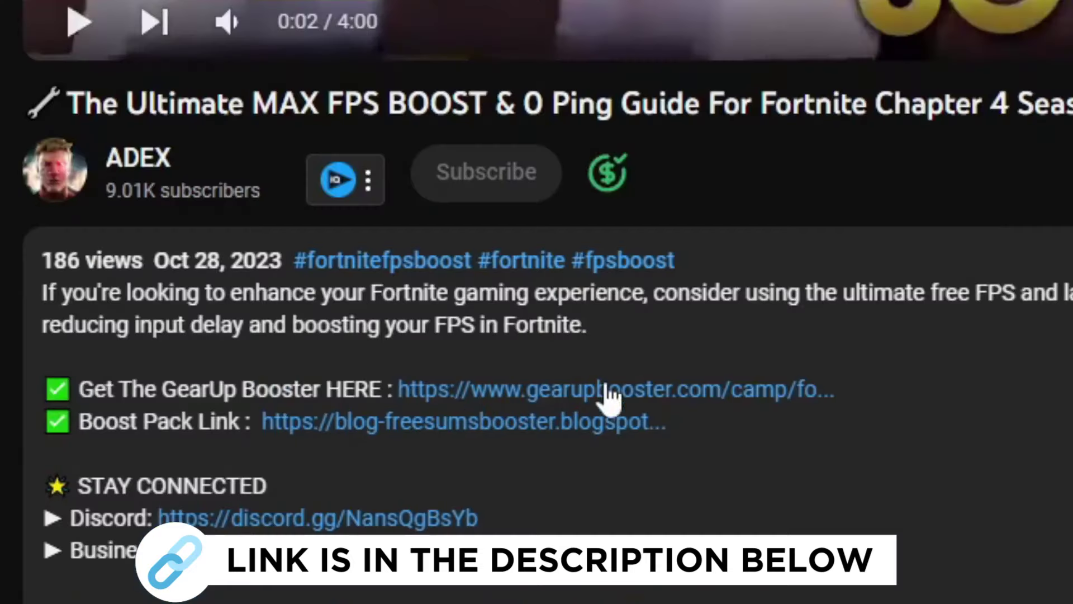
{"action": "left_click", "coordinate": [581, 395]}
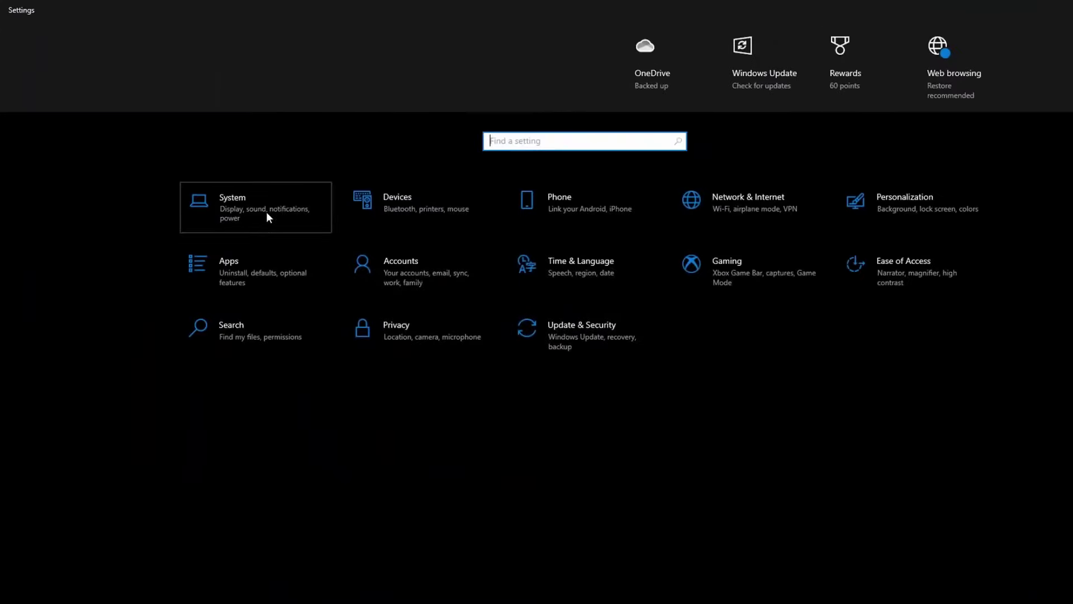
Check the System notification settings (app notifications off), then the Focus assist settings
{"action": "left_click", "coordinate": [267, 218]}
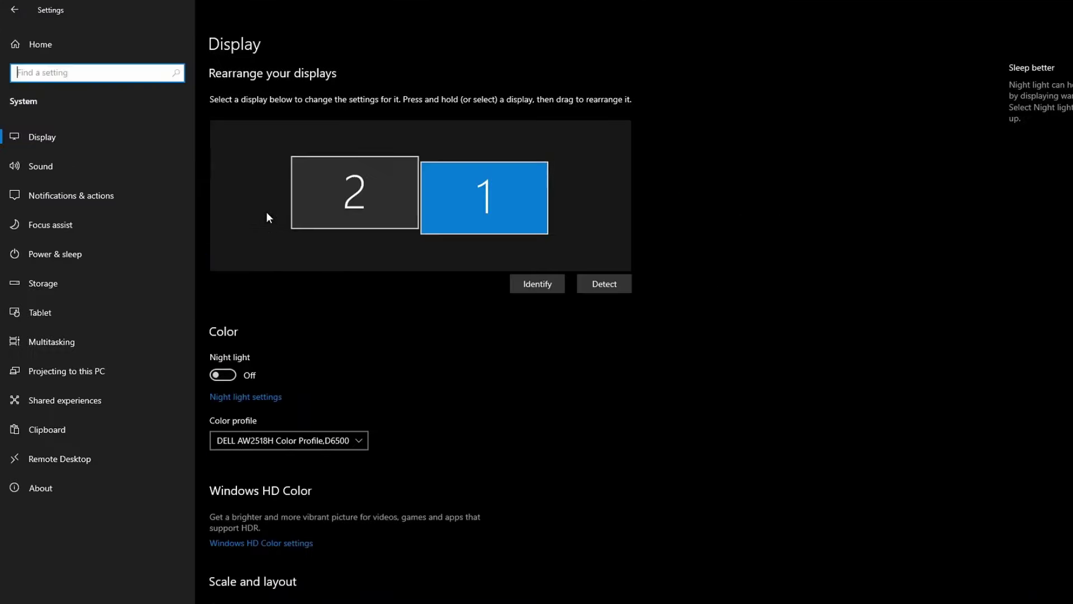
{"action": "left_click", "coordinate": [89, 199]}
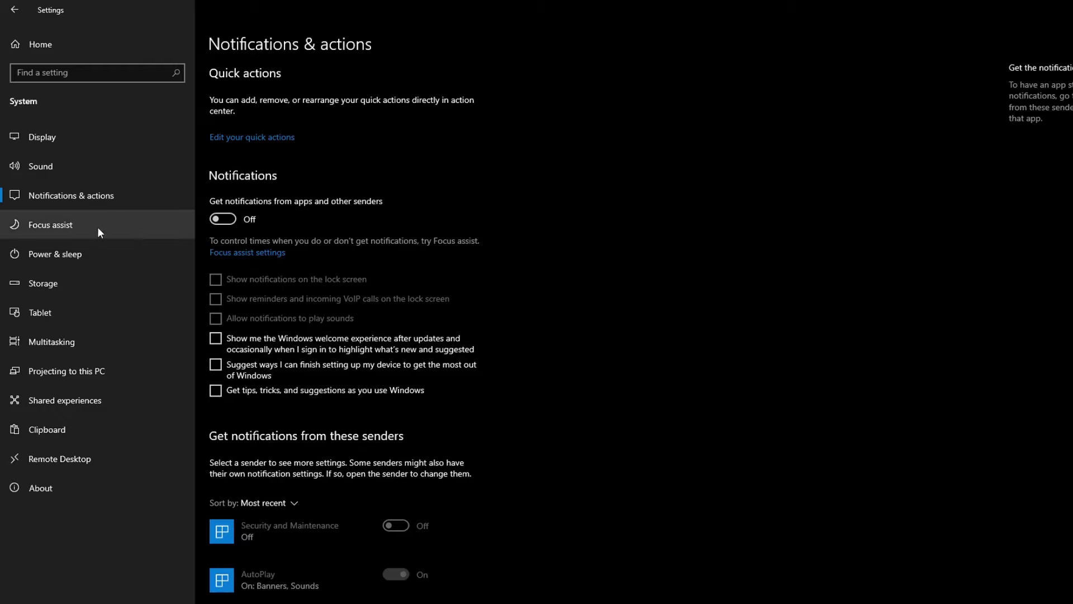
{"action": "left_click", "coordinate": [129, 224]}
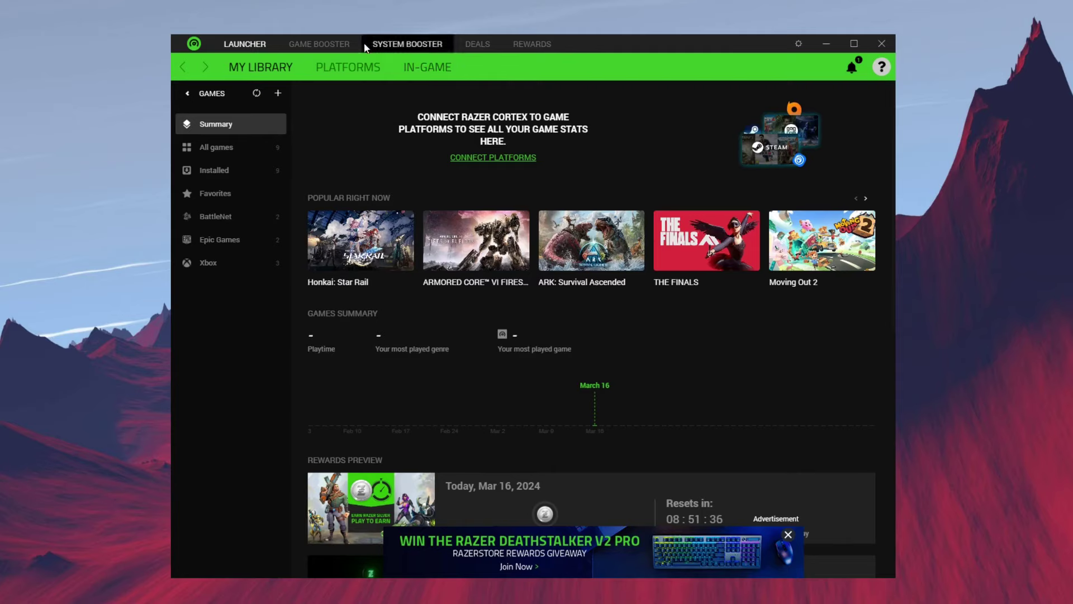
Exclude Disable Cortana from the Game Booster optimization list
{"action": "left_click", "coordinate": [322, 44]}
{"action": "scroll", "coordinate": [675, 249], "scroll_direction": "up", "scroll_amount": 2}
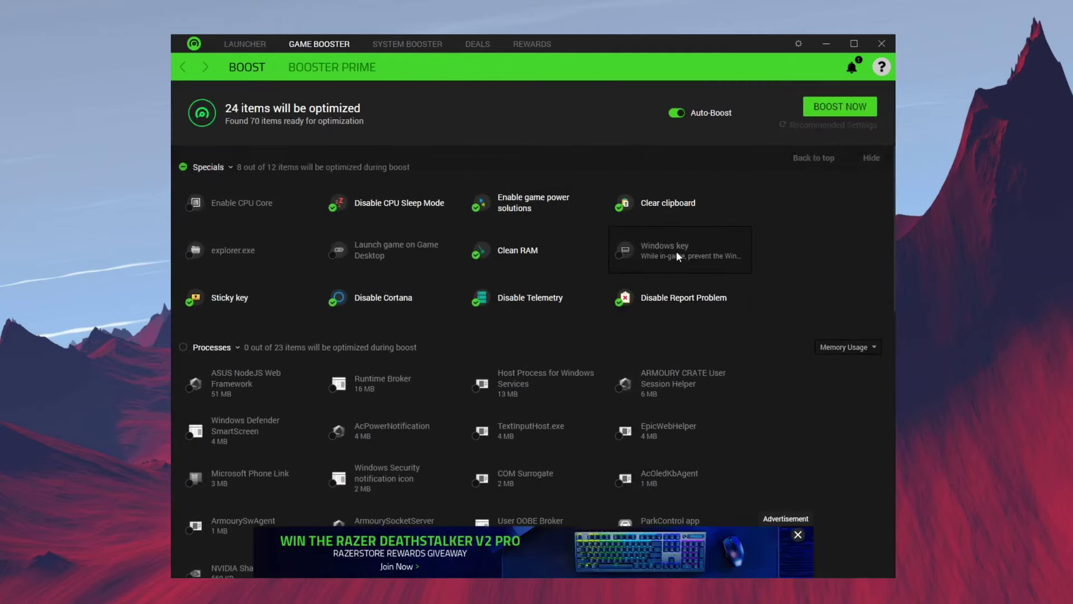
{"action": "scroll", "coordinate": [676, 250], "scroll_direction": "down", "scroll_amount": 8}
{"action": "scroll", "coordinate": [676, 249], "scroll_direction": "down", "scroll_amount": 3}
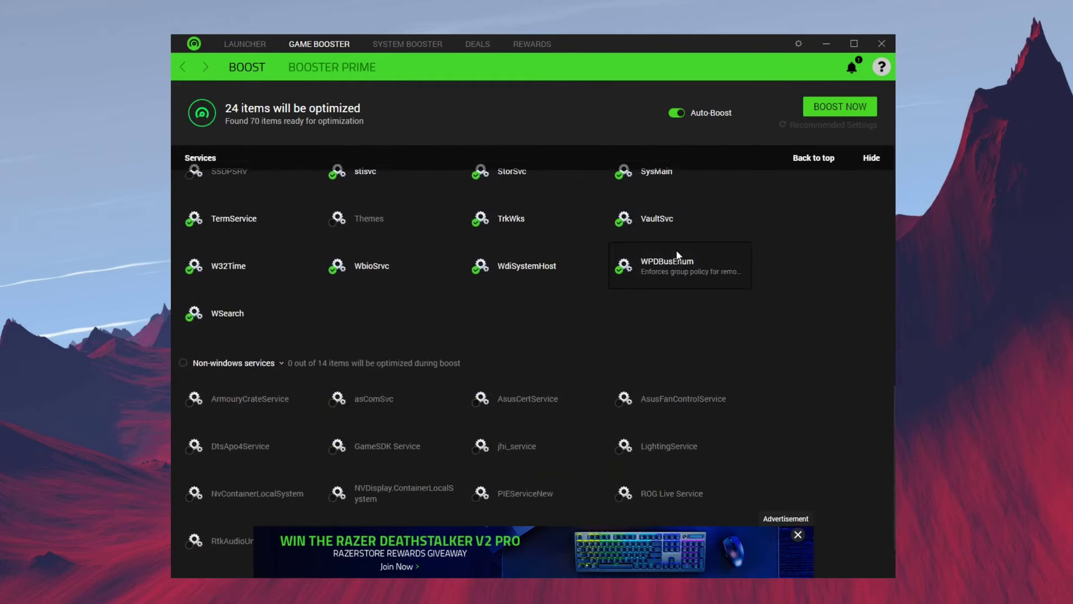
{"action": "scroll", "coordinate": [678, 259], "scroll_direction": "up", "scroll_amount": 10}
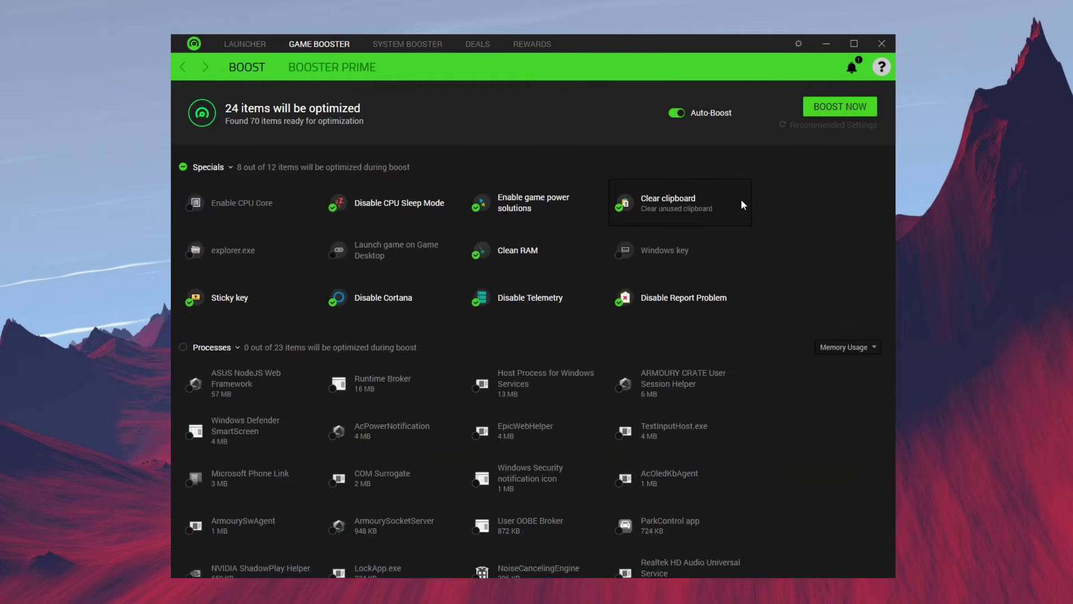
{"action": "left_click", "coordinate": [330, 305]}
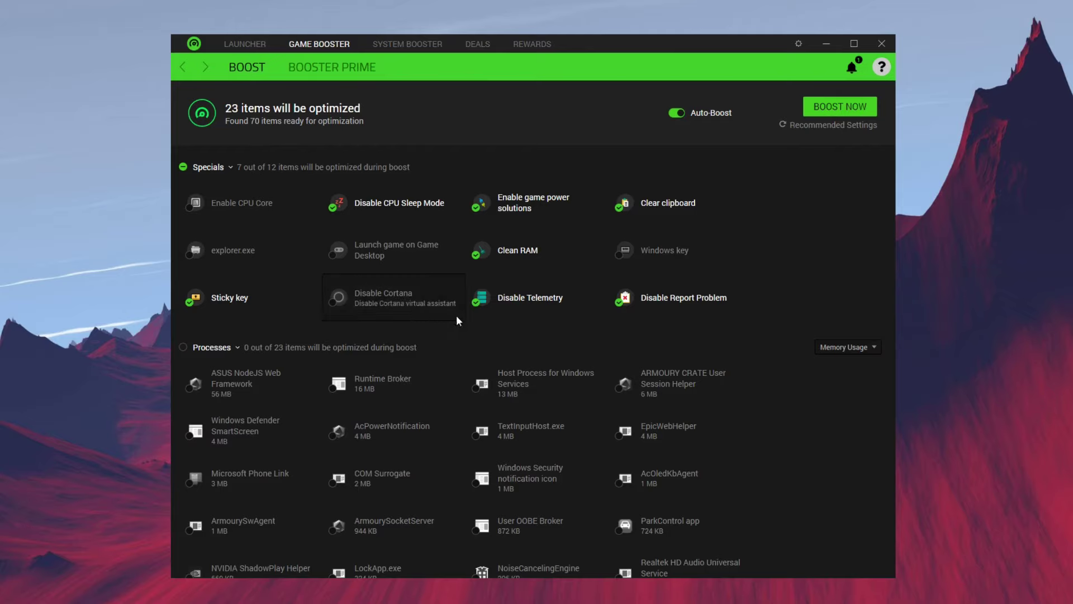
Run the boost on the 23 selected items, releasing 465 MB
{"action": "scroll", "coordinate": [353, 214], "scroll_direction": "down", "scroll_amount": 8}
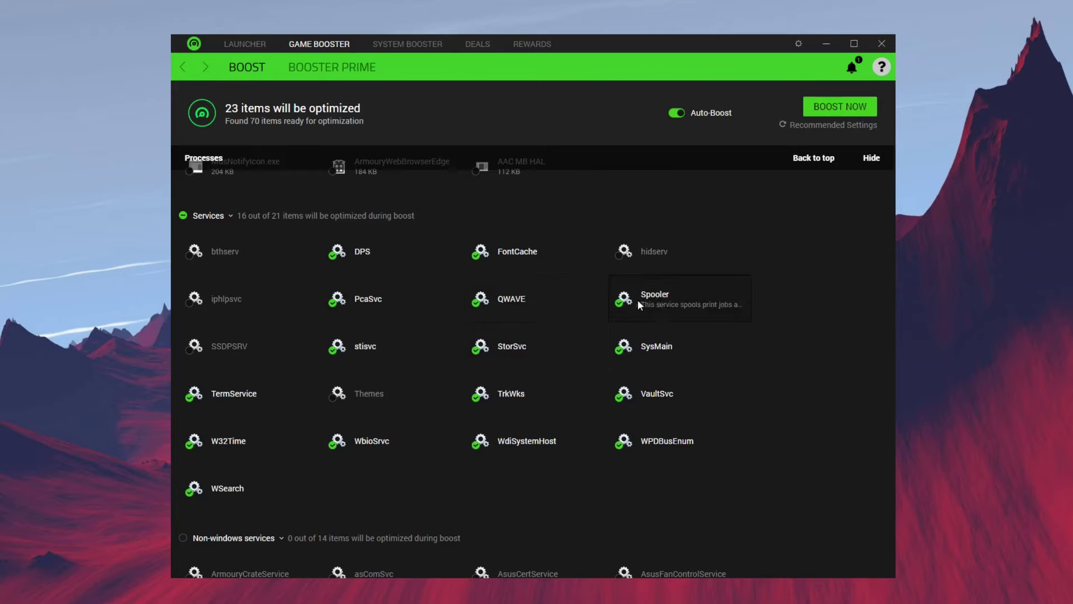
{"action": "scroll", "coordinate": [454, 427], "scroll_direction": "up", "scroll_amount": 8}
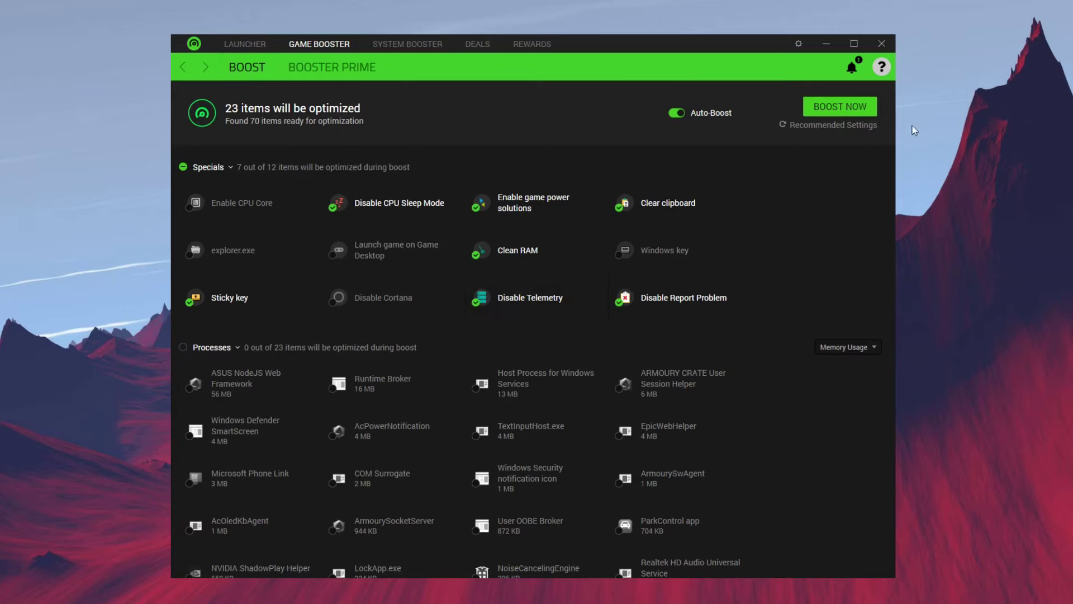
{"action": "left_click", "coordinate": [848, 112]}
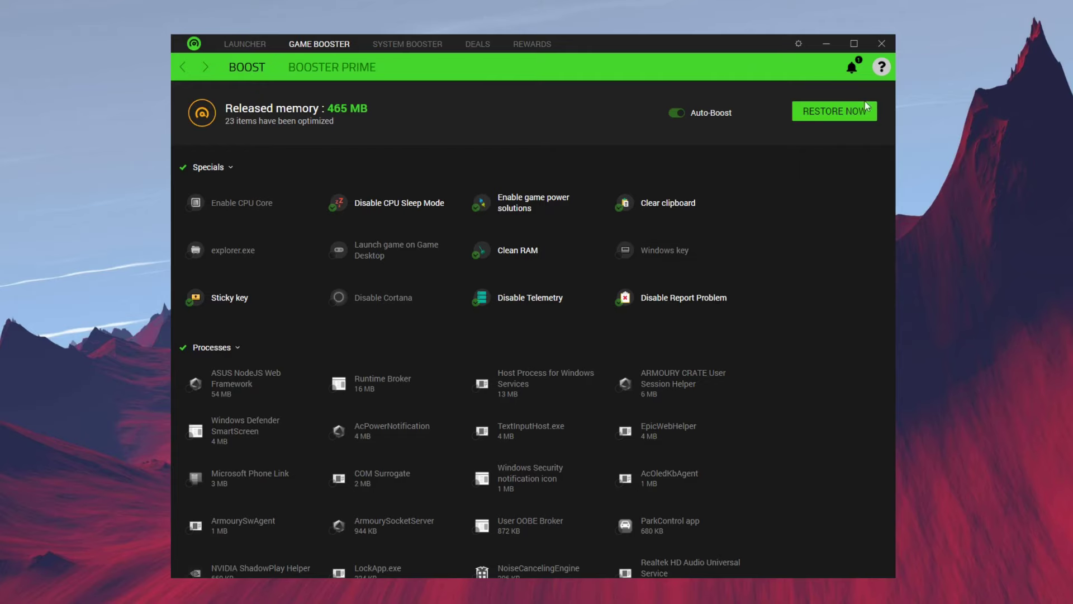
{"action": "left_click", "coordinate": [360, 67]}
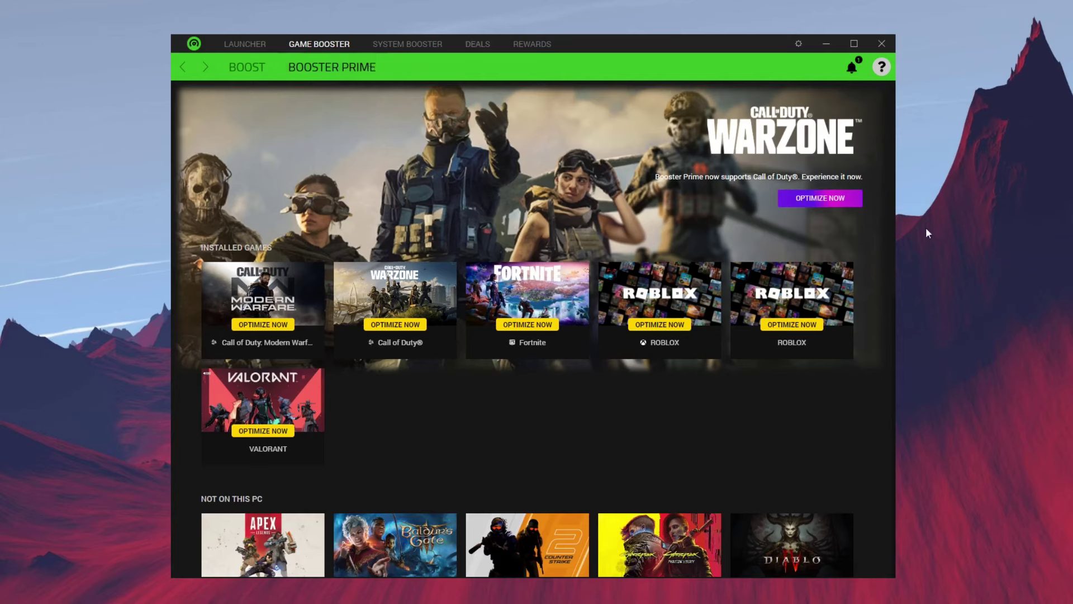
Move Fortnite's optimization slider to Quality and back to Performance (260 FPS predicted)
{"action": "left_click", "coordinate": [539, 326]}
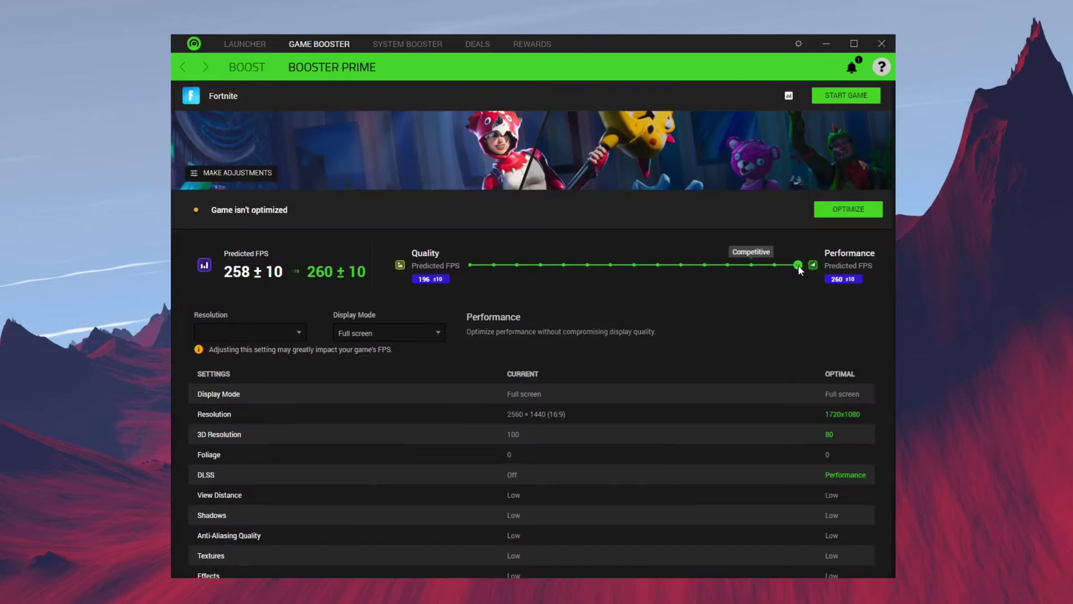
{"action": "left_click_drag", "start_coordinate": [798, 265], "coordinate": [471, 264]}
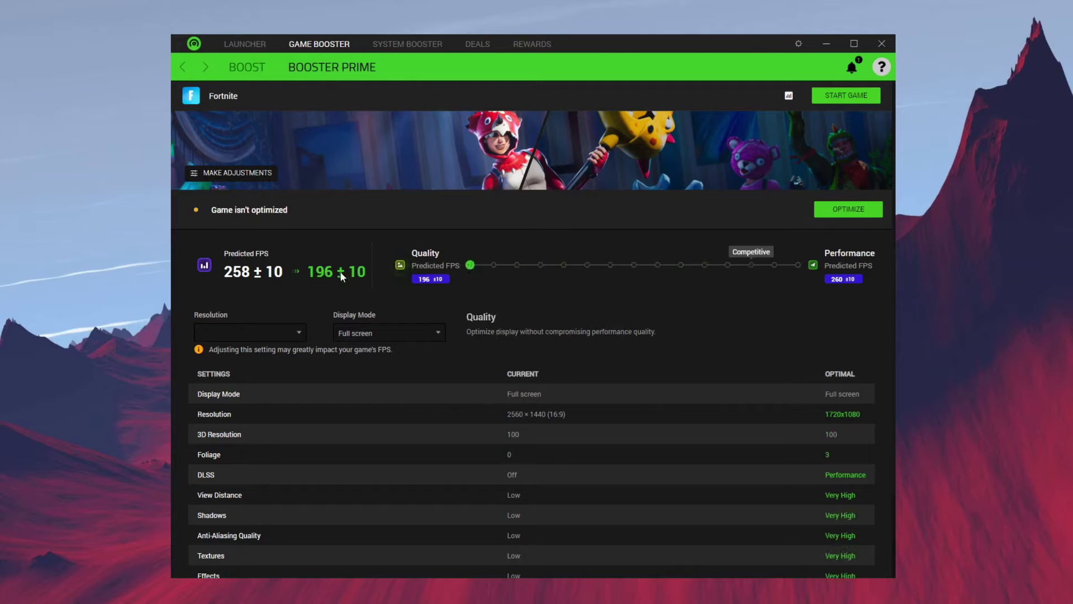
{"action": "left_click_drag", "start_coordinate": [471, 265], "coordinate": [803, 265]}
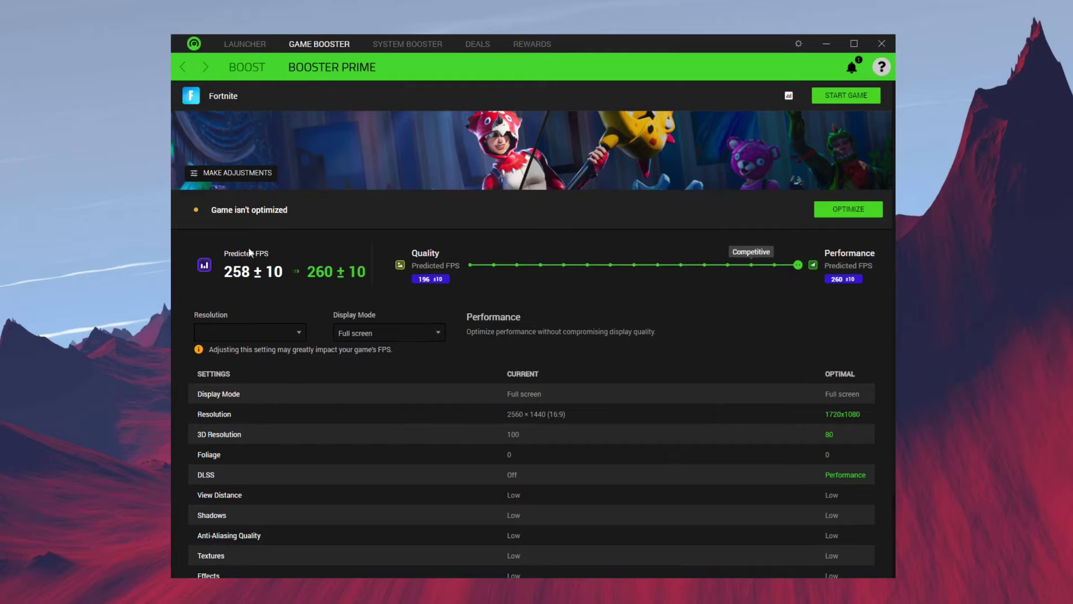
{"action": "scroll", "coordinate": [421, 311], "scroll_direction": "down", "scroll_amount": 2}
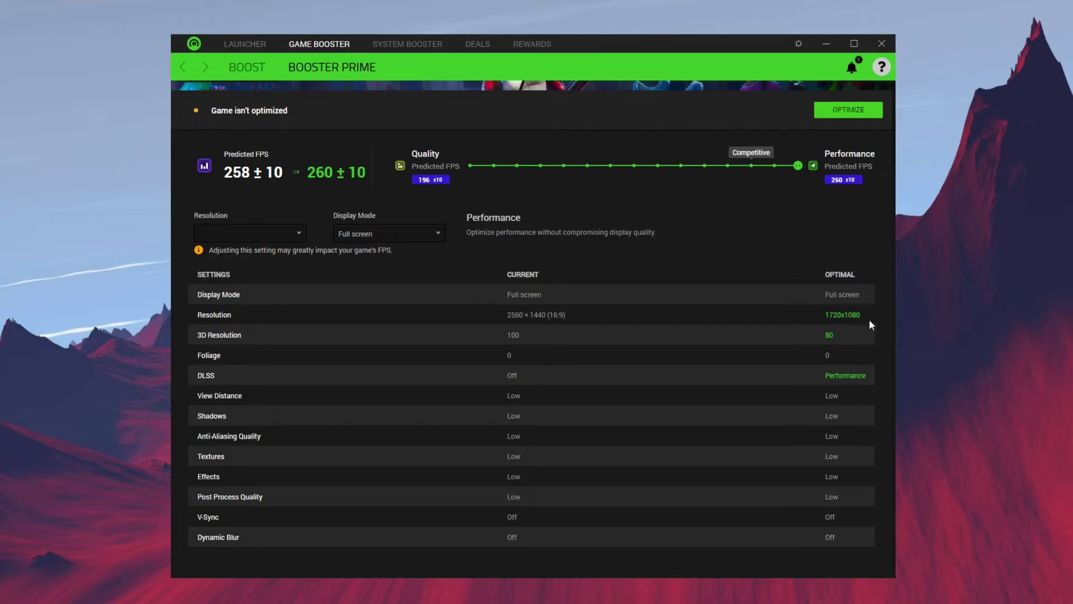
{"action": "scroll", "coordinate": [870, 307], "scroll_direction": "up", "scroll_amount": 2}
{"action": "left_click_drag", "start_coordinate": [797, 264], "coordinate": [825, 257]}
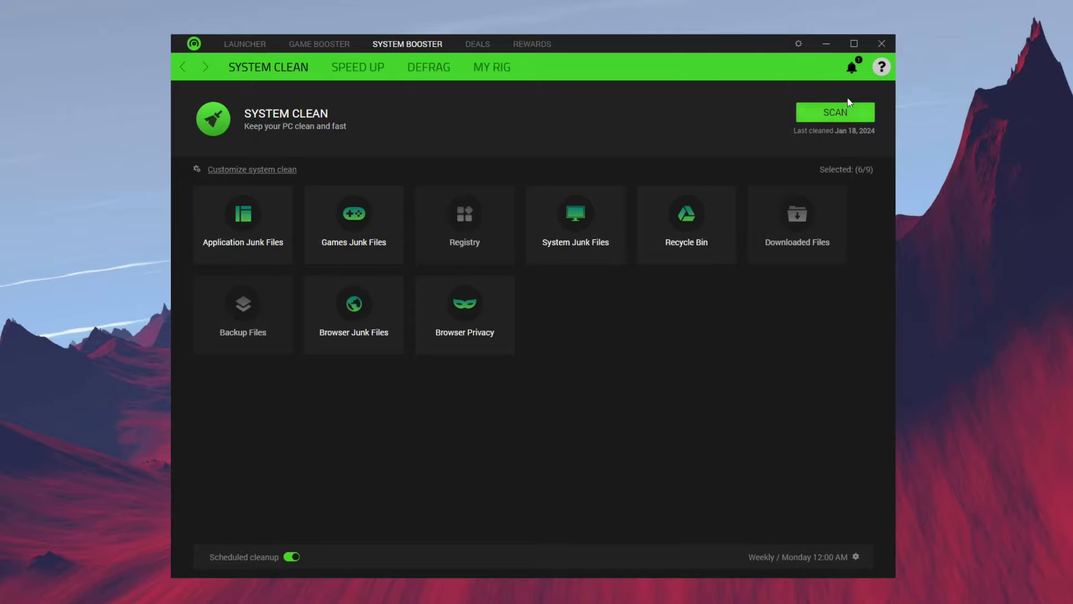
Scan the PC for junk files and clean the 4.92 GB found
{"action": "left_click", "coordinate": [848, 113]}
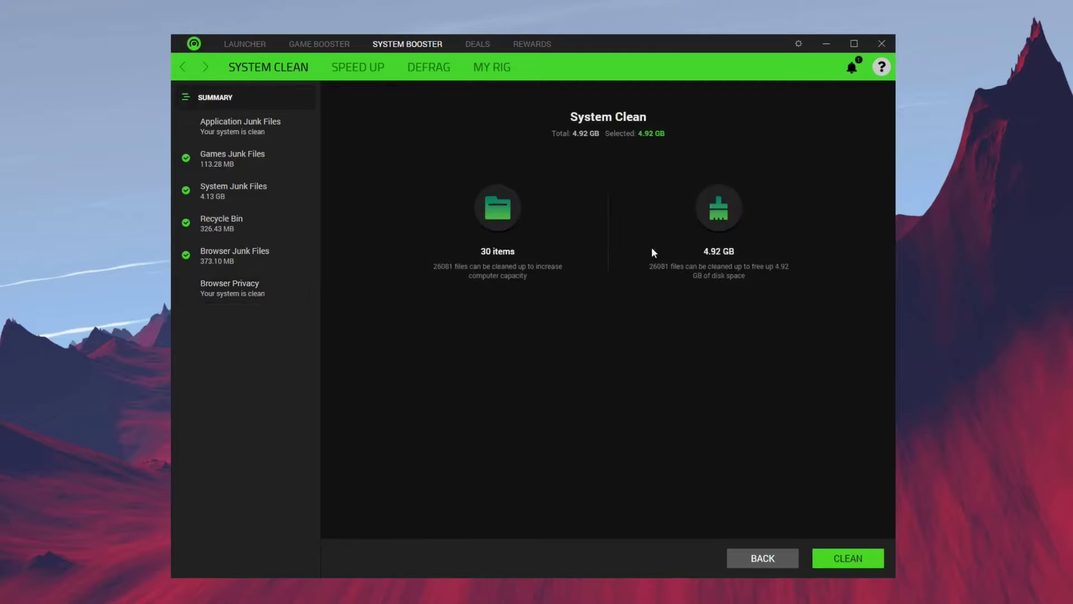
{"action": "left_click", "coordinate": [848, 558]}
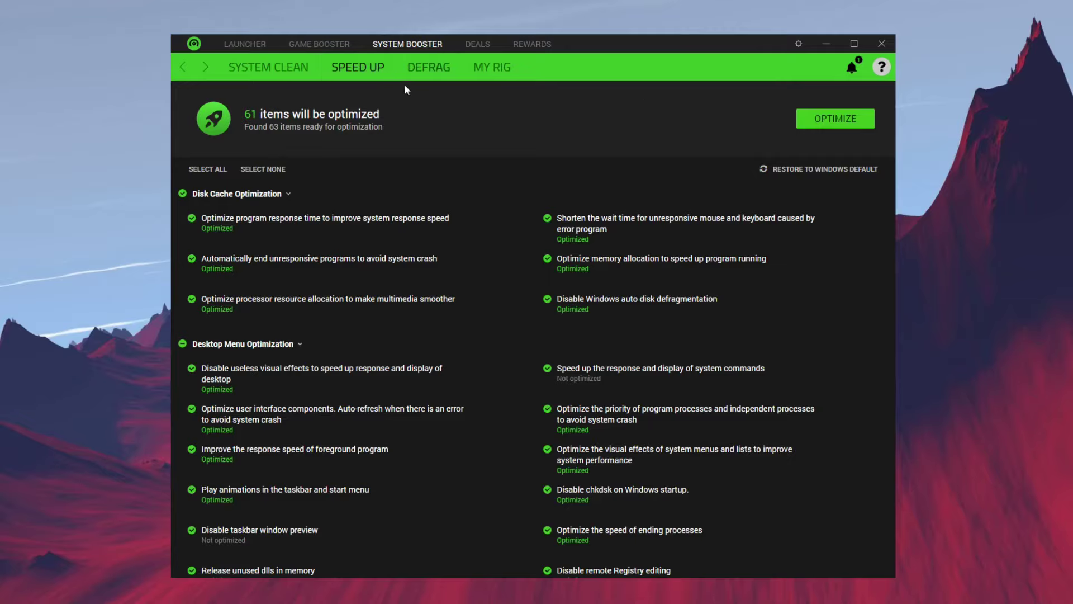
{"action": "scroll", "coordinate": [432, 301], "scroll_direction": "down", "scroll_amount": 20}
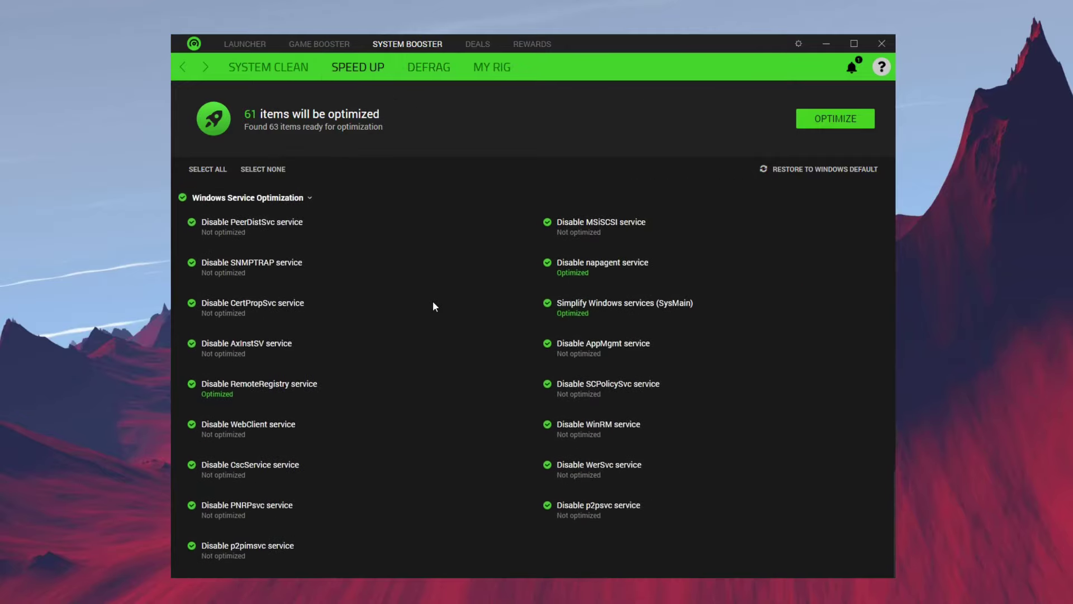
{"action": "scroll", "coordinate": [434, 305], "scroll_direction": "up", "scroll_amount": 20}
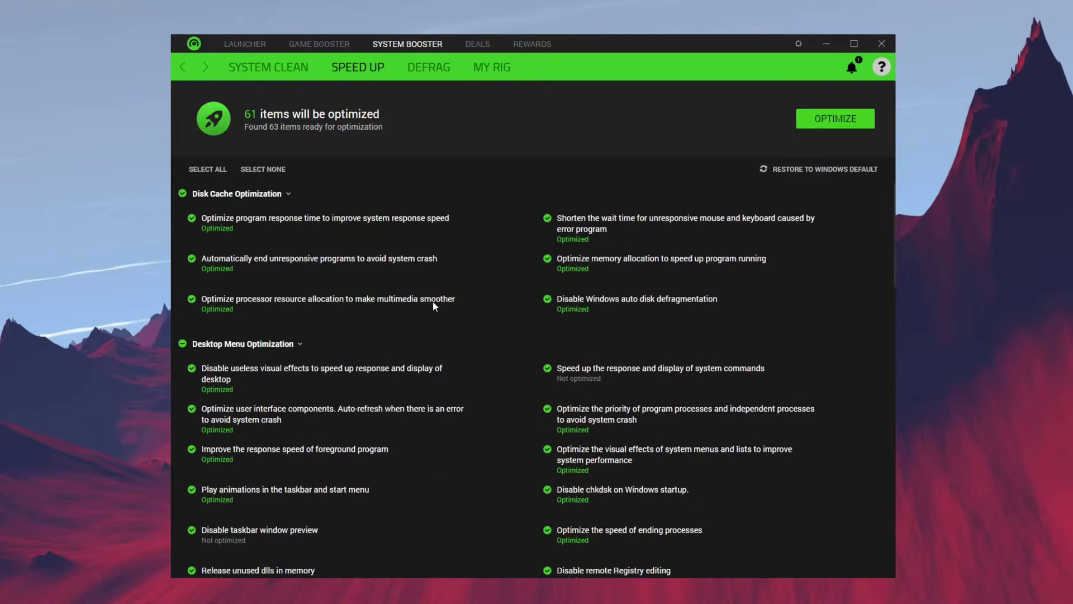
Review the 18 Speed Up optimizations, with service, desktop and disk cache tweaks Optimized
{"action": "scroll", "coordinate": [442, 299], "scroll_direction": "down", "scroll_amount": 8}
{"action": "scroll", "coordinate": [451, 298], "scroll_direction": "down", "scroll_amount": 3}
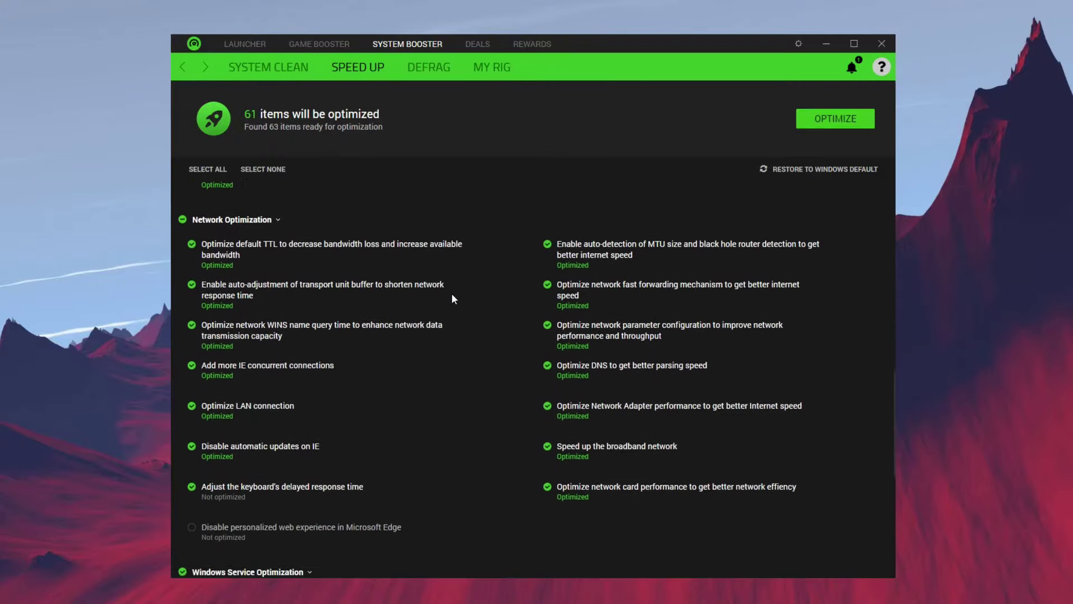
{"action": "scroll", "coordinate": [582, 361], "scroll_direction": "up", "scroll_amount": 10}
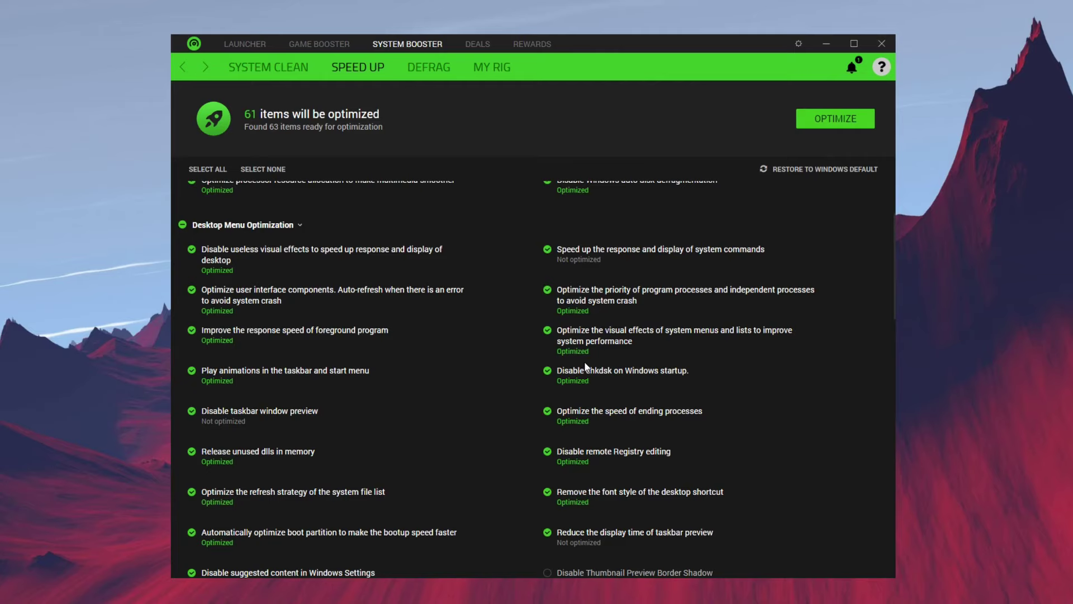
{"action": "scroll", "coordinate": [584, 366], "scroll_direction": "up", "scroll_amount": 3}
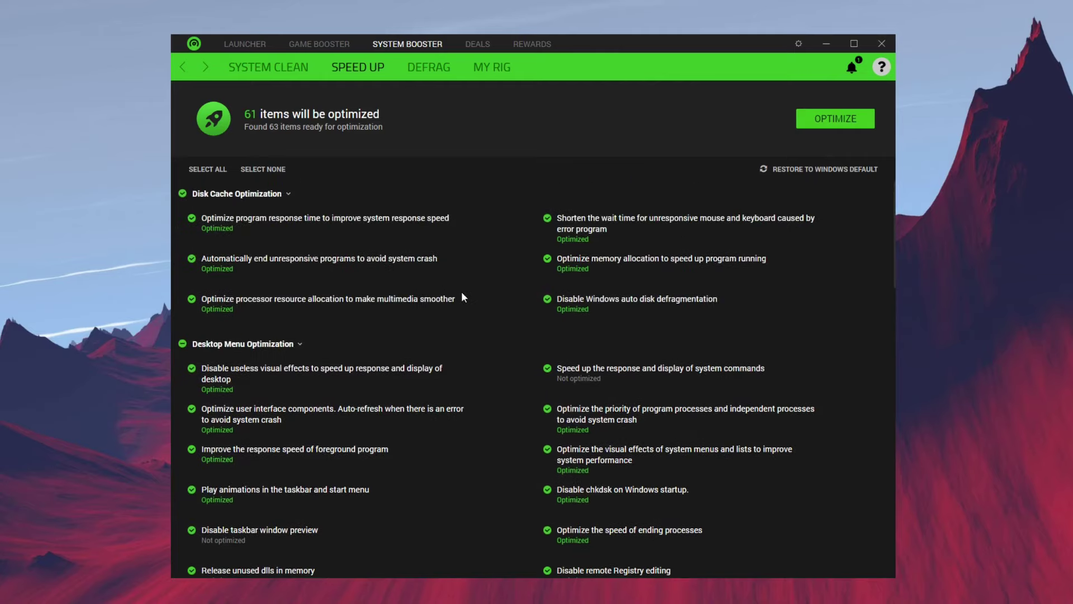
{"action": "scroll", "coordinate": [330, 330], "scroll_direction": "down", "scroll_amount": 15}
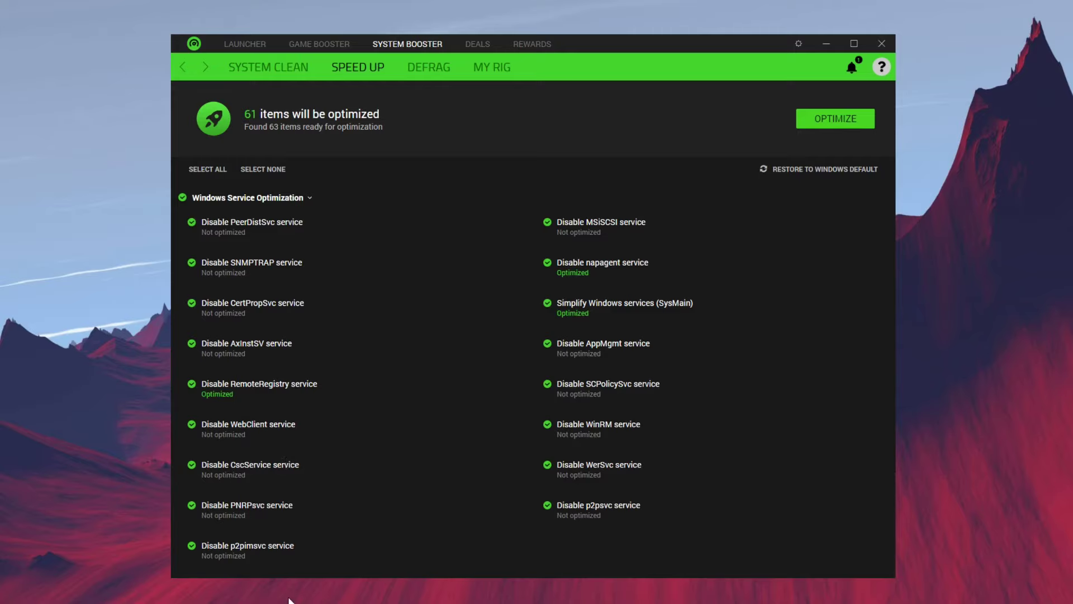
{"action": "scroll", "coordinate": [296, 487], "scroll_direction": "up", "scroll_amount": 15}
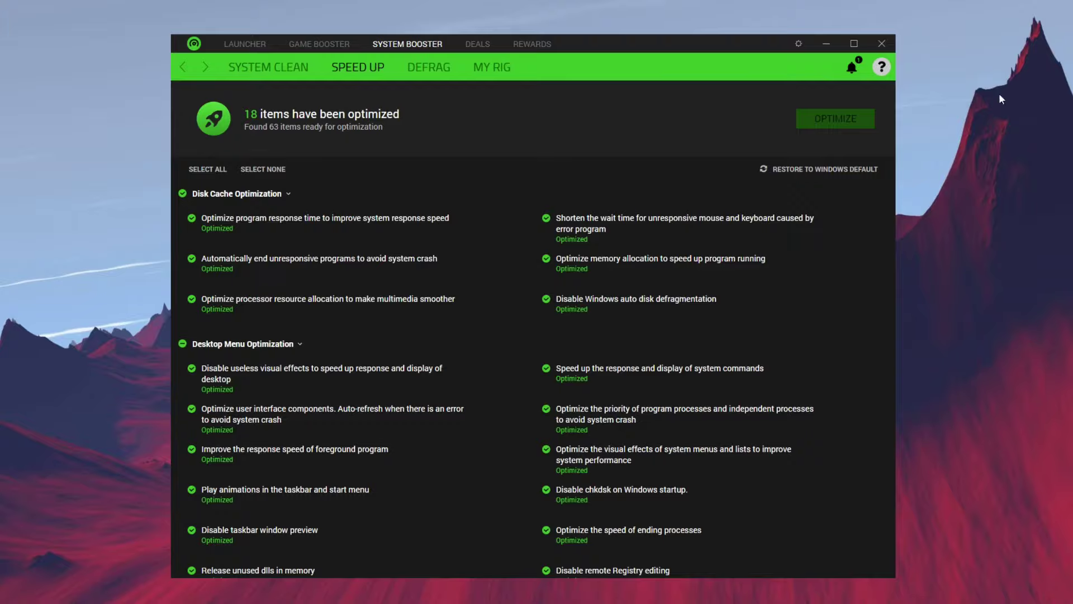
{"action": "scroll", "coordinate": [589, 268], "scroll_direction": "down", "scroll_amount": 15}
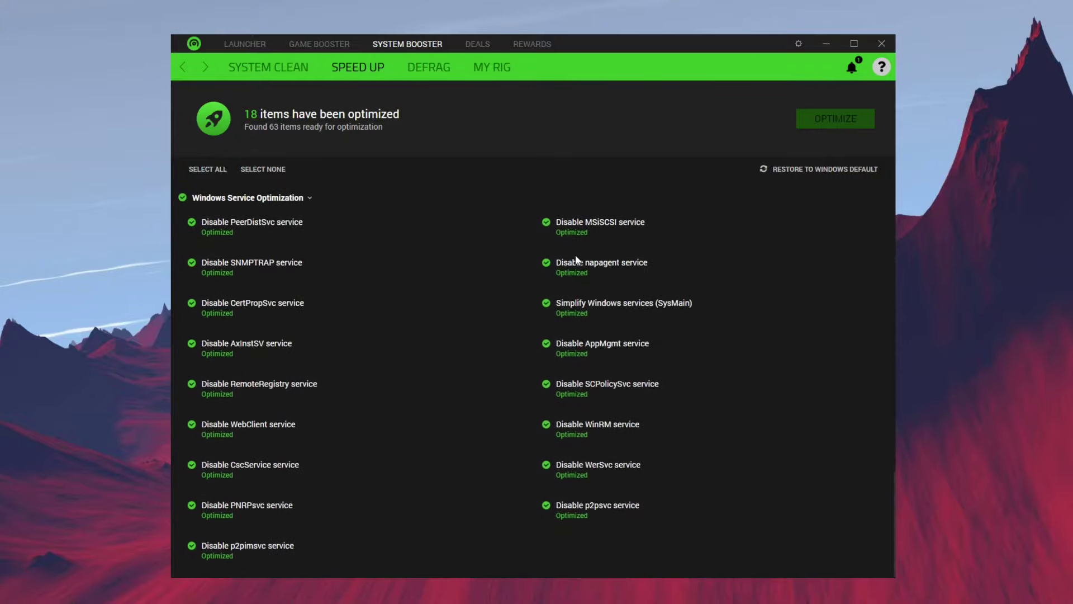
{"action": "scroll", "coordinate": [576, 258], "scroll_direction": "up", "scroll_amount": 5}
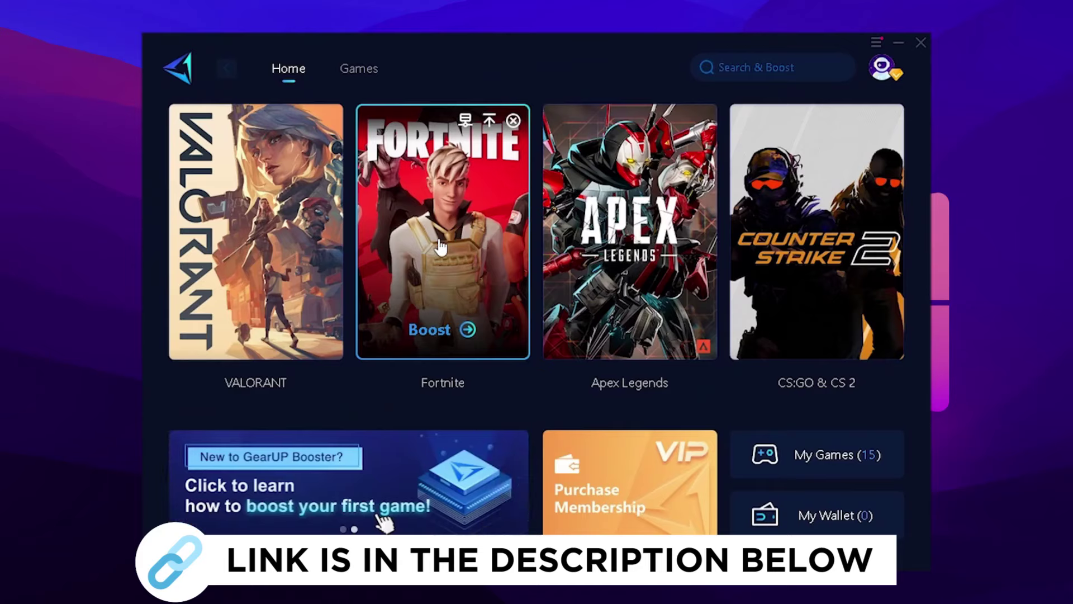
Boost the Fortnite card so it connects through a Europe node at 12 ms ping
{"action": "left_click", "coordinate": [439, 329]}
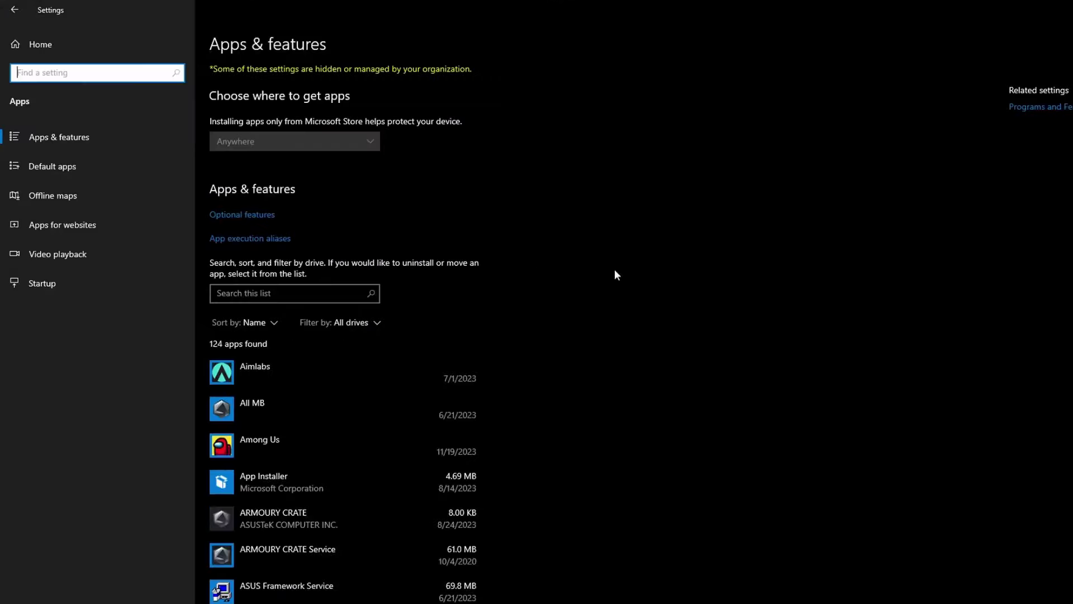
Review Startup apps, where only G HUB, Stream Deck and System Explorer stay on
{"action": "scroll", "coordinate": [365, 355], "scroll_direction": "down", "scroll_amount": 5}
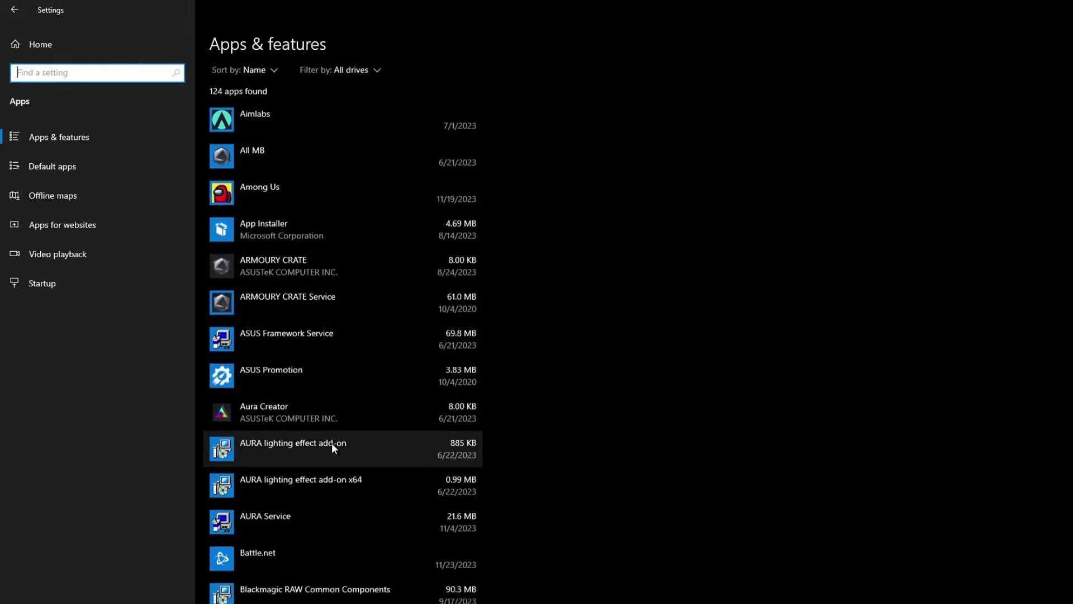
{"action": "scroll", "coordinate": [331, 443], "scroll_direction": "down", "scroll_amount": 4}
{"action": "scroll", "coordinate": [274, 336], "scroll_direction": "up", "scroll_amount": 2}
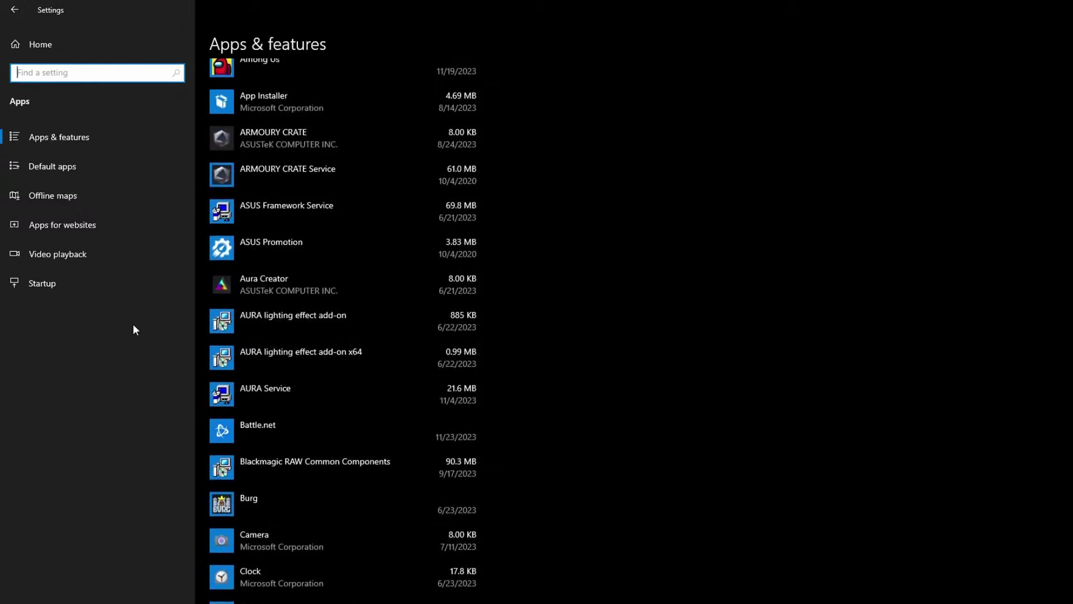
{"action": "left_click", "coordinate": [86, 294]}
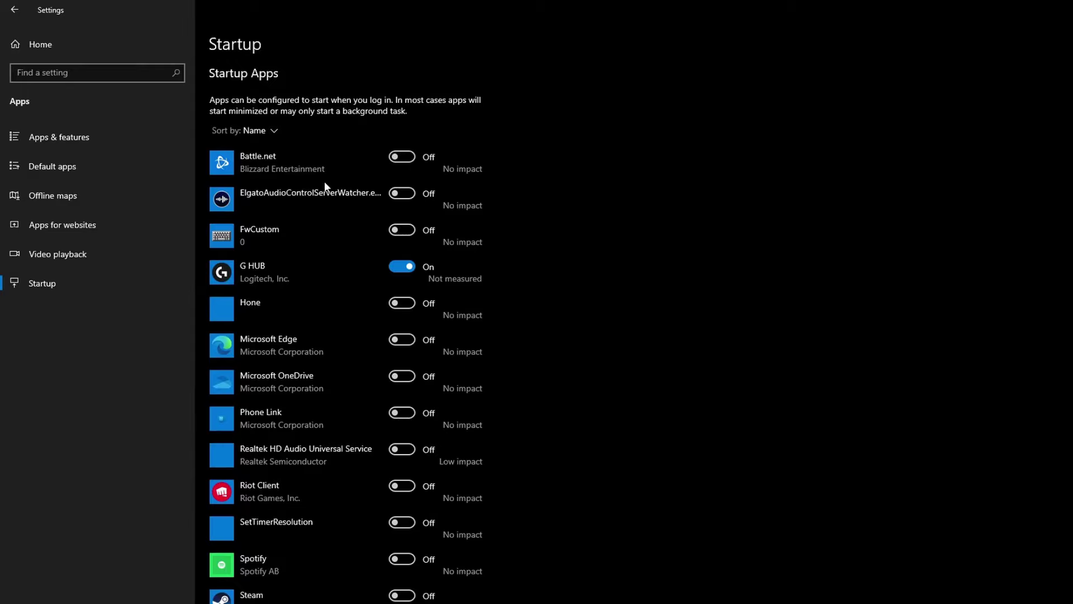
{"action": "scroll", "coordinate": [346, 230], "scroll_direction": "down", "scroll_amount": 5}
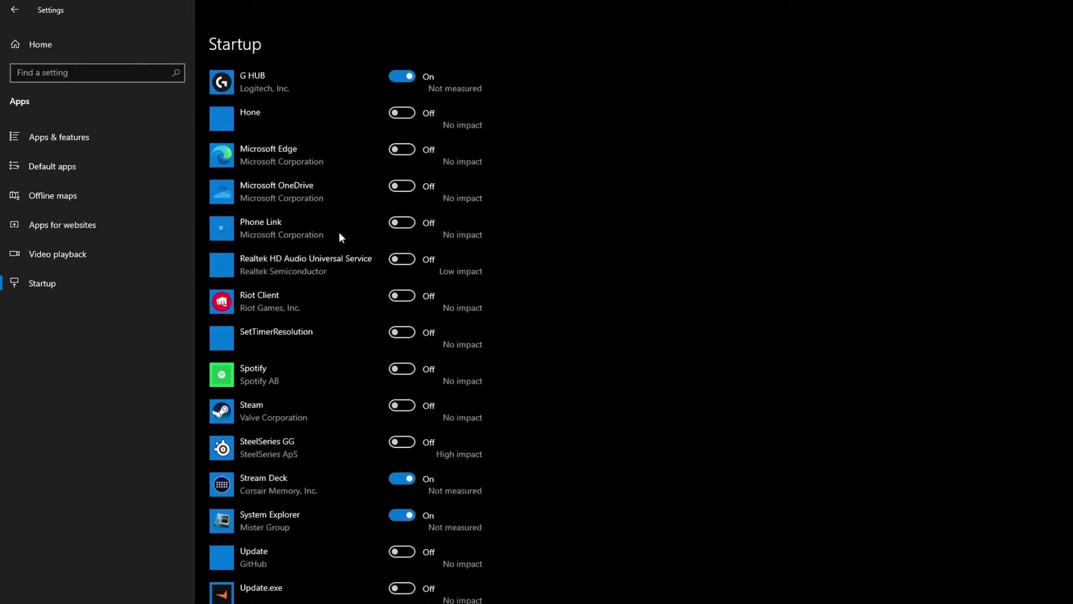
{"action": "scroll", "coordinate": [352, 402], "scroll_direction": "up", "scroll_amount": 2}
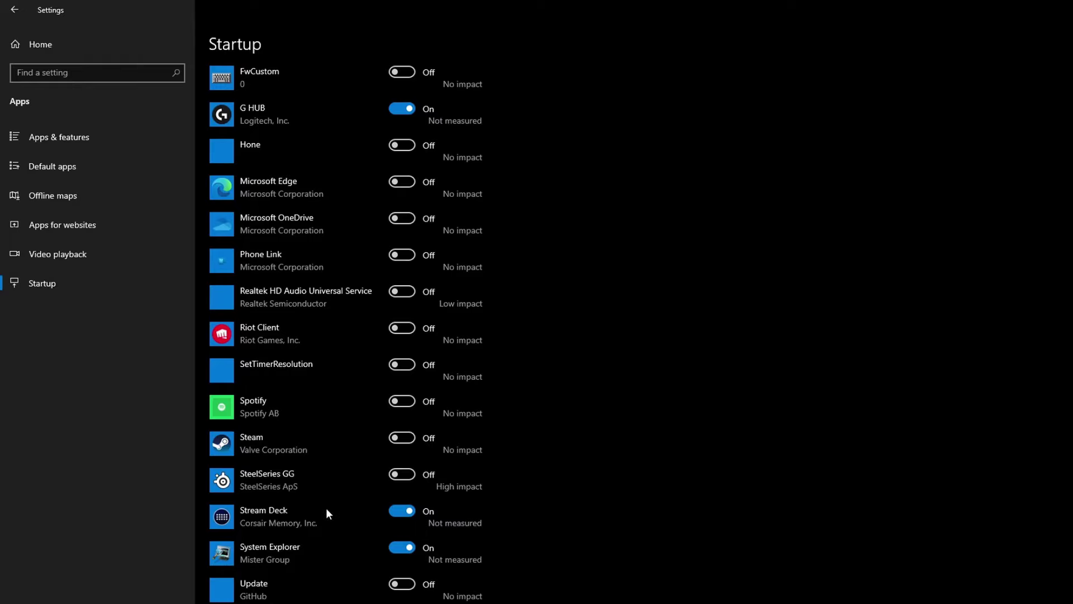
{"action": "scroll", "coordinate": [314, 223], "scroll_direction": "up", "scroll_amount": 2}
{"action": "scroll", "coordinate": [317, 211], "scroll_direction": "up", "scroll_amount": 1}
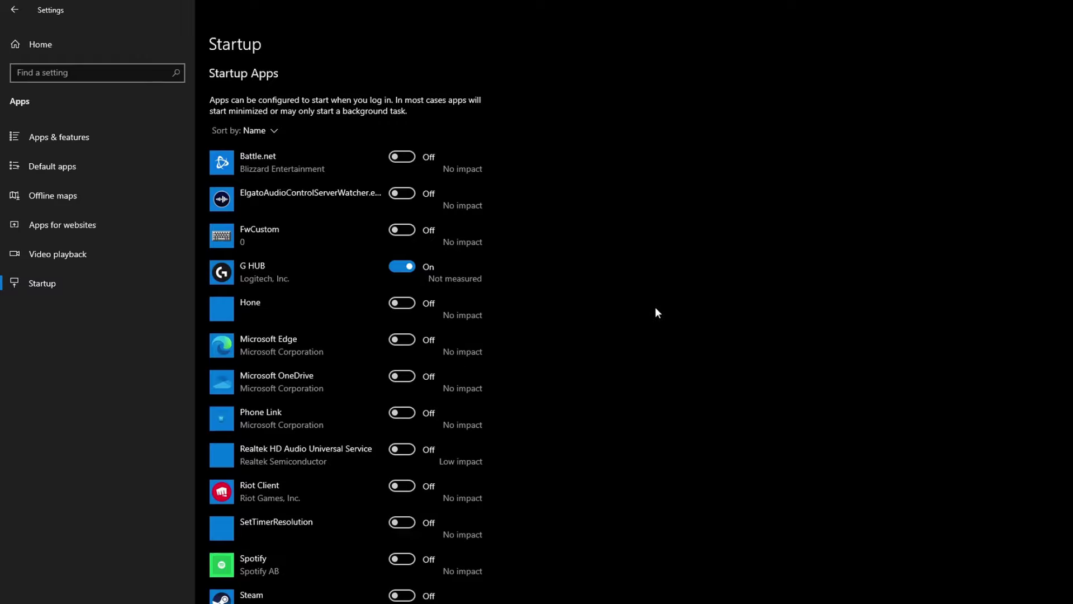
{"action": "left_click", "coordinate": [14, 10]}
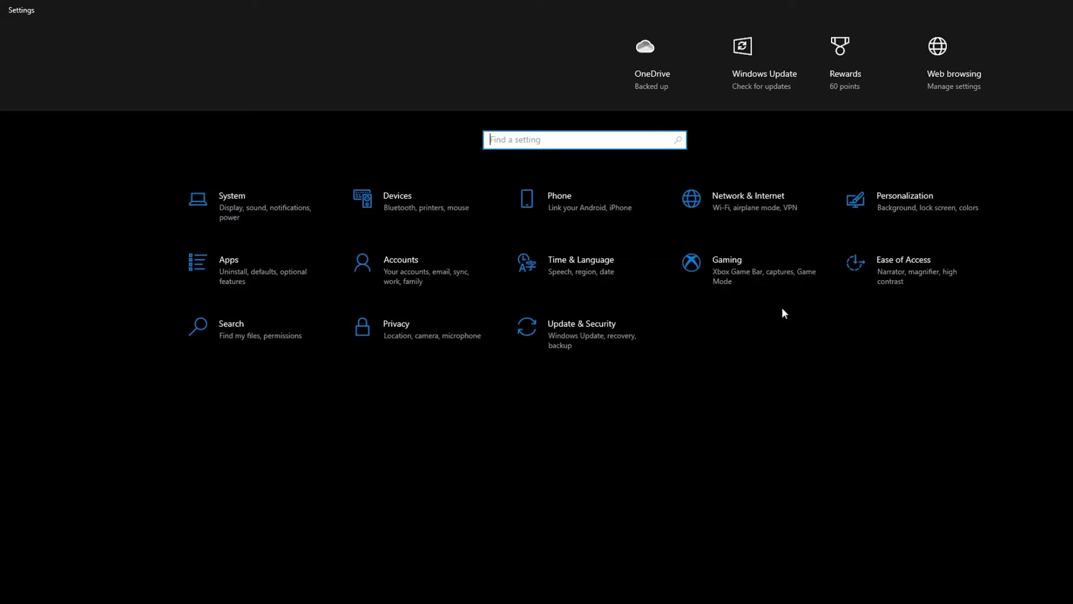
Check Gaming's Captures and Game Mode settings (both off), then reach the Graphics settings page
{"action": "left_click", "coordinate": [774, 286]}
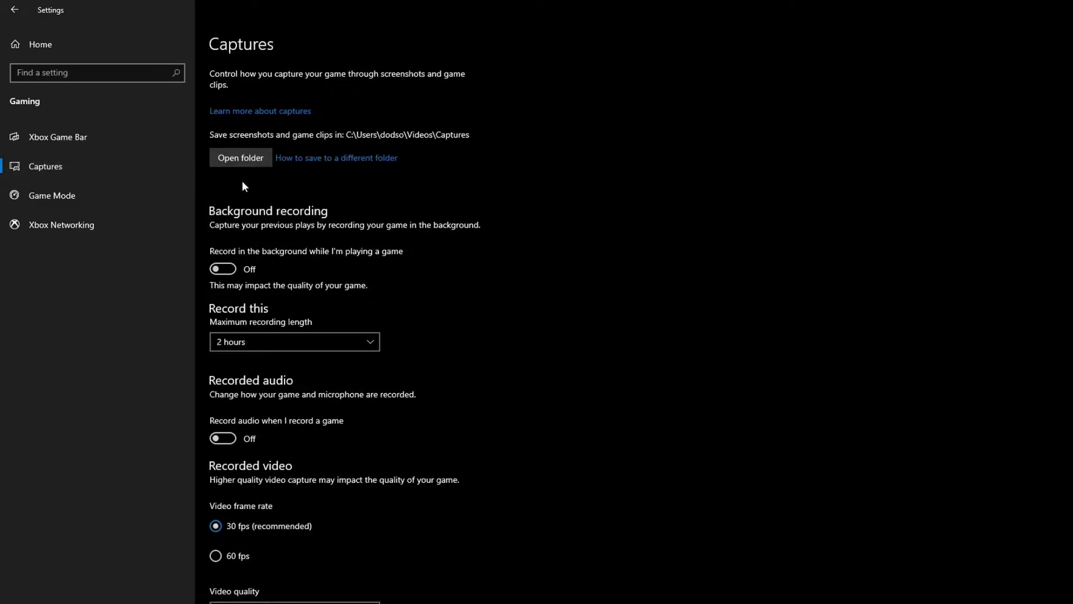
{"action": "left_click", "coordinate": [98, 201]}
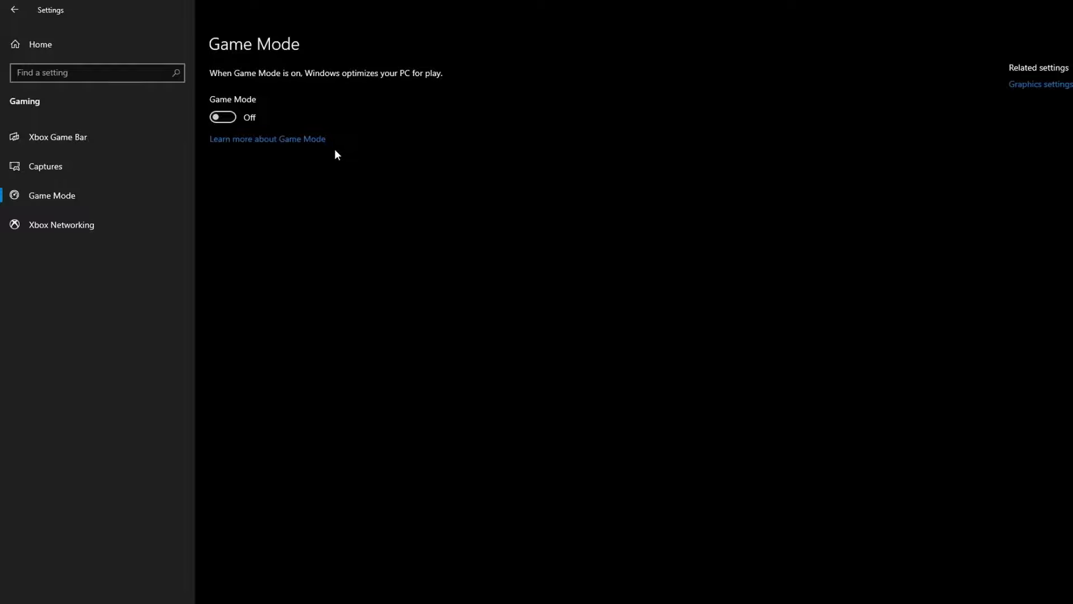
{"action": "left_click", "coordinate": [1054, 84]}
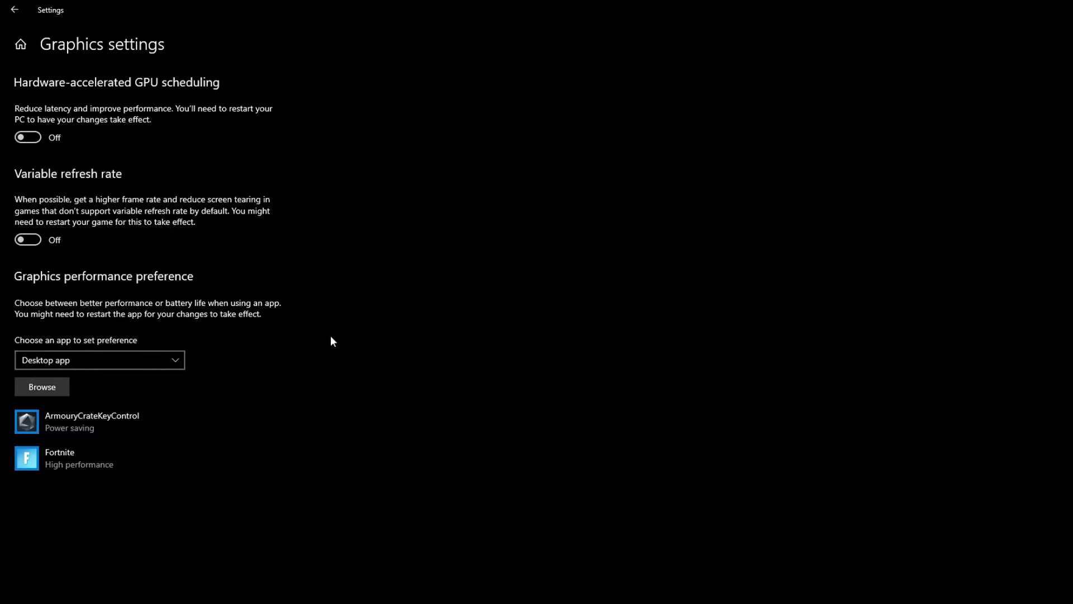
Replace the Fortnite entry with FortniteClient-Win64-Shipping.exe and save it as High performance
{"action": "left_click", "coordinate": [114, 456]}
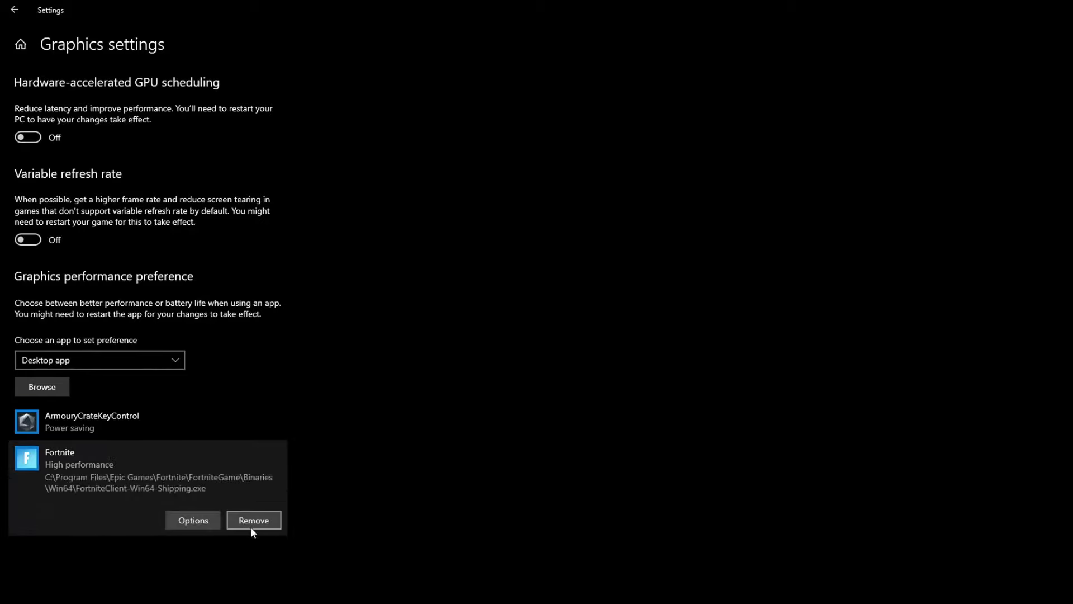
{"action": "left_click", "coordinate": [252, 520]}
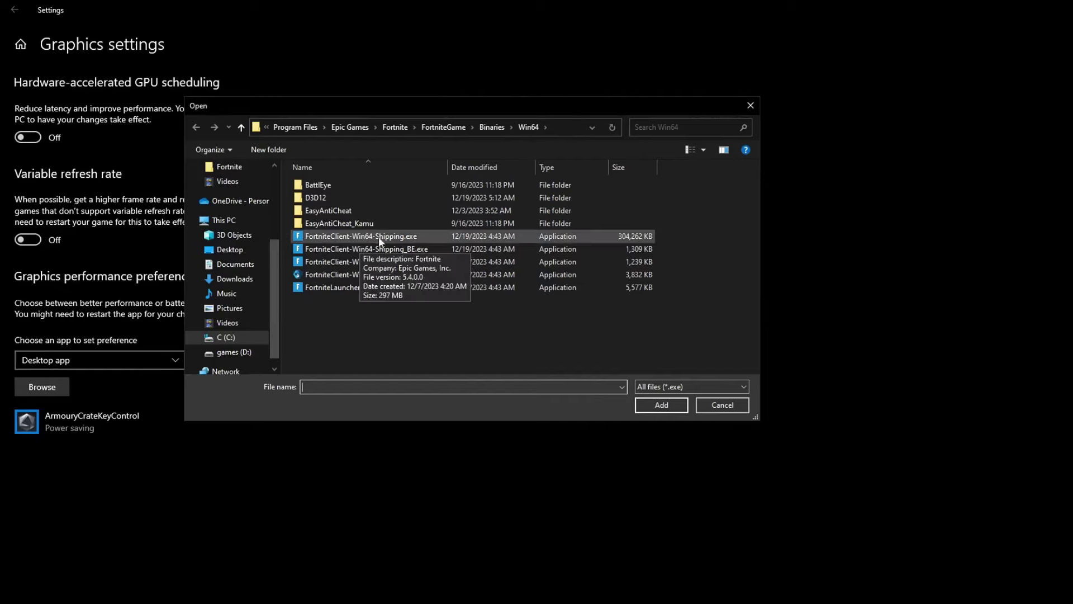
{"action": "right_click", "coordinate": [424, 236]}
{"action": "left_click", "coordinate": [424, 235]}
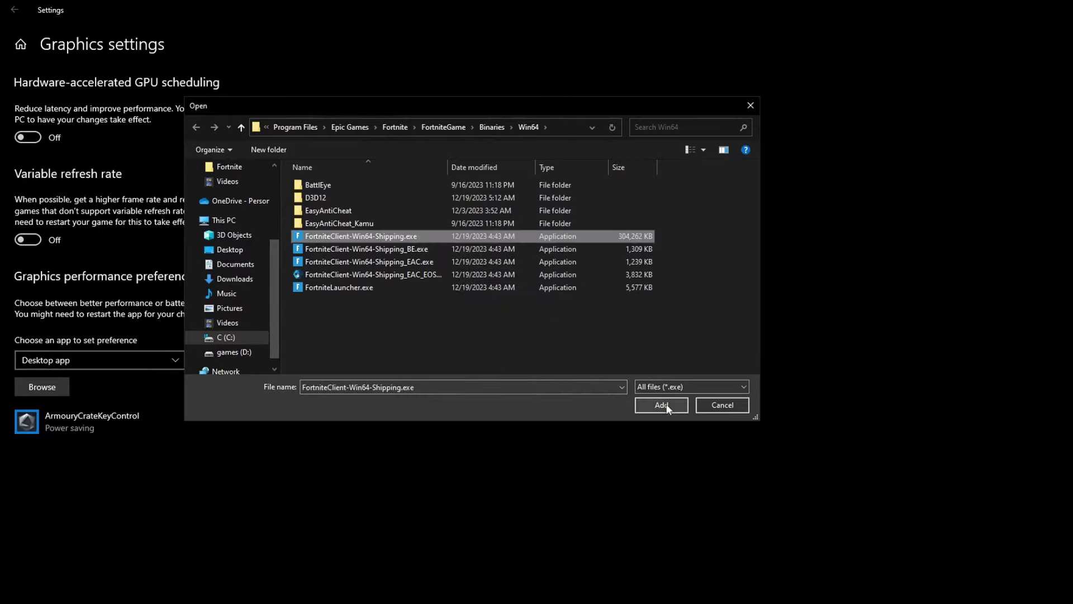
{"action": "left_click", "coordinate": [645, 407]}
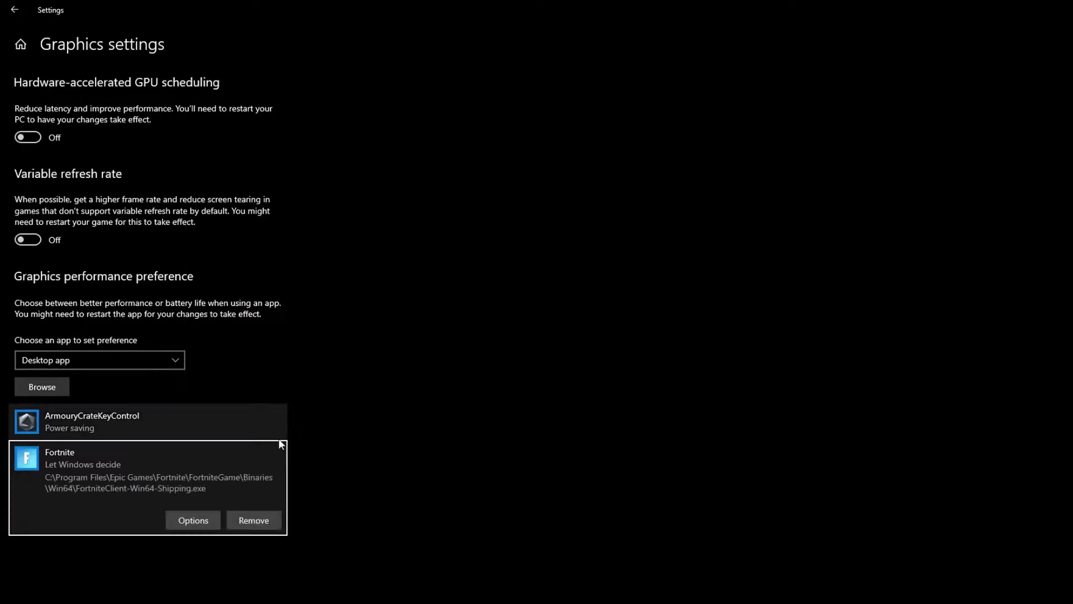
{"action": "left_click", "coordinate": [185, 525]}
{"action": "left_click", "coordinate": [513, 348]}
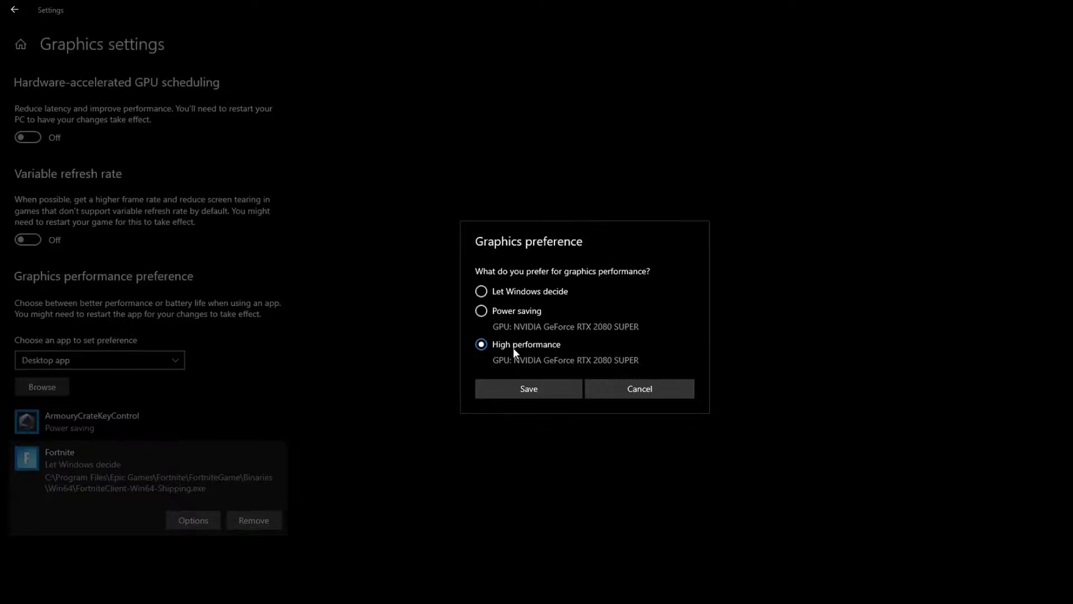
{"action": "left_click", "coordinate": [511, 388]}
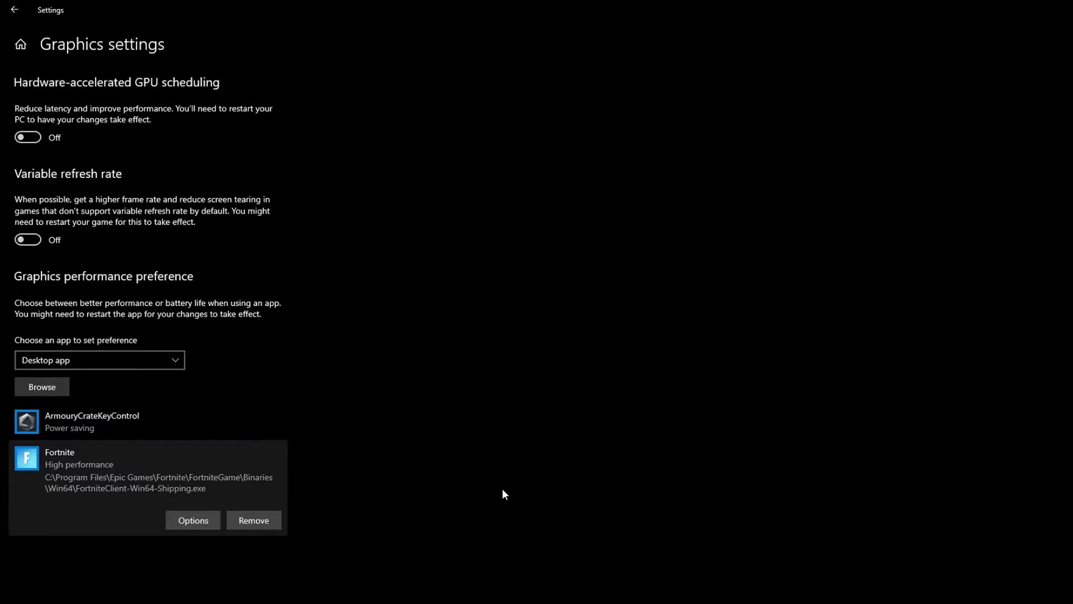